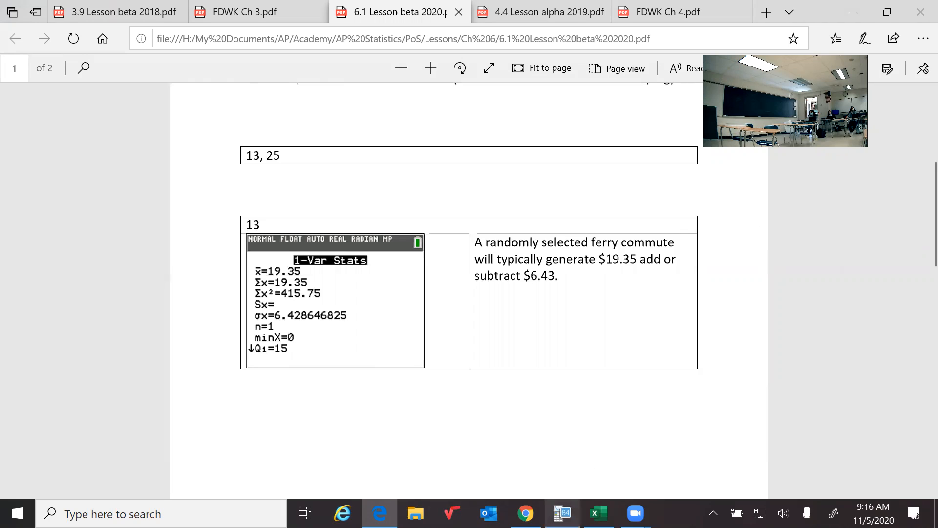
# Switch to TI-SmartView CE and calculate 1-Var Stats with L1 as the list and L2 as the frequency list.
pyautogui.click(563, 513)
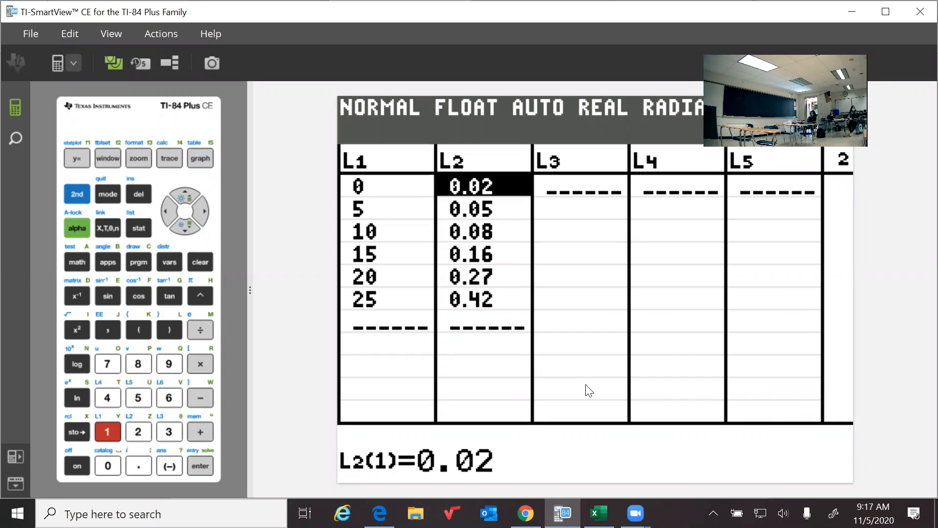
pyautogui.click(139, 227)
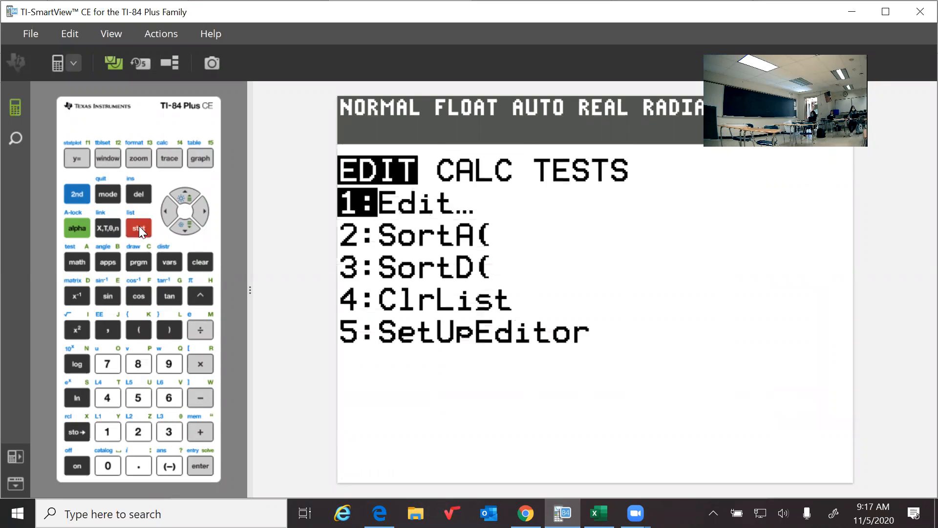
pyautogui.click(202, 210)
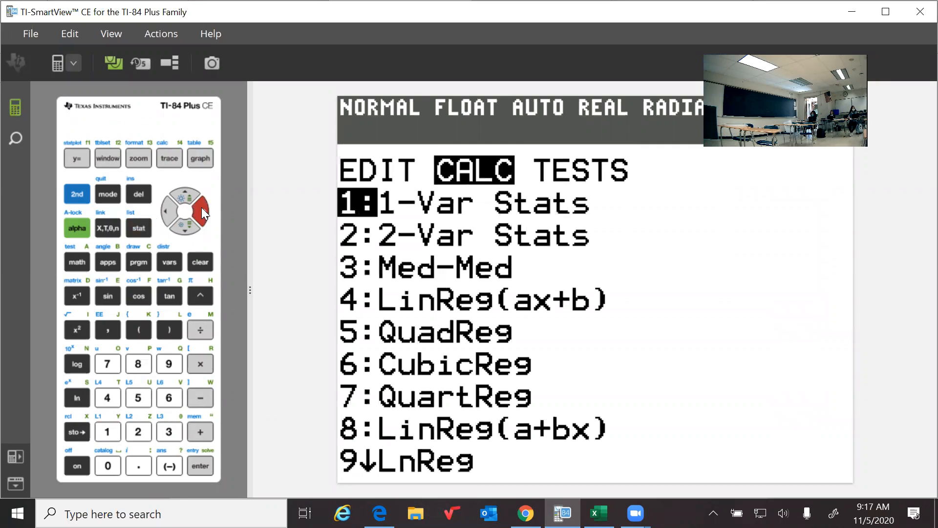
pyautogui.click(105, 429)
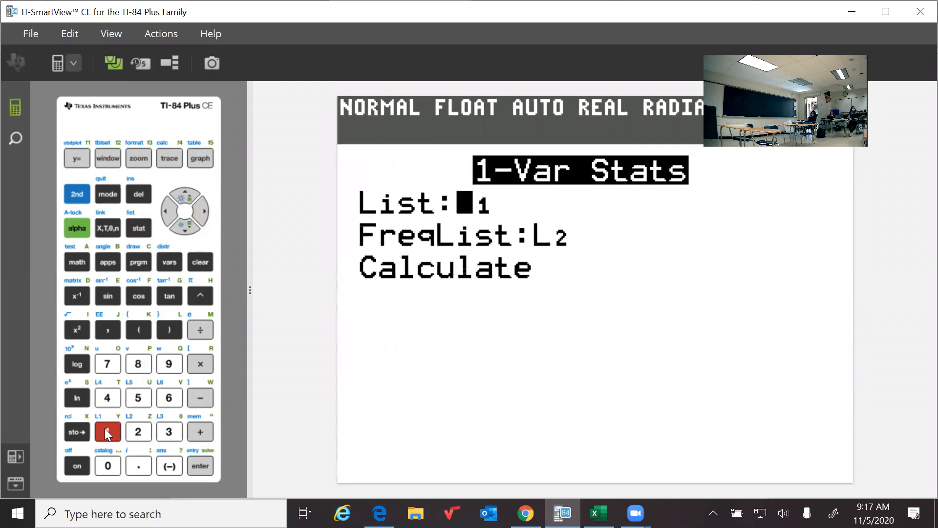
pyautogui.click(182, 230)
pyautogui.click(182, 230)
pyautogui.click(200, 466)
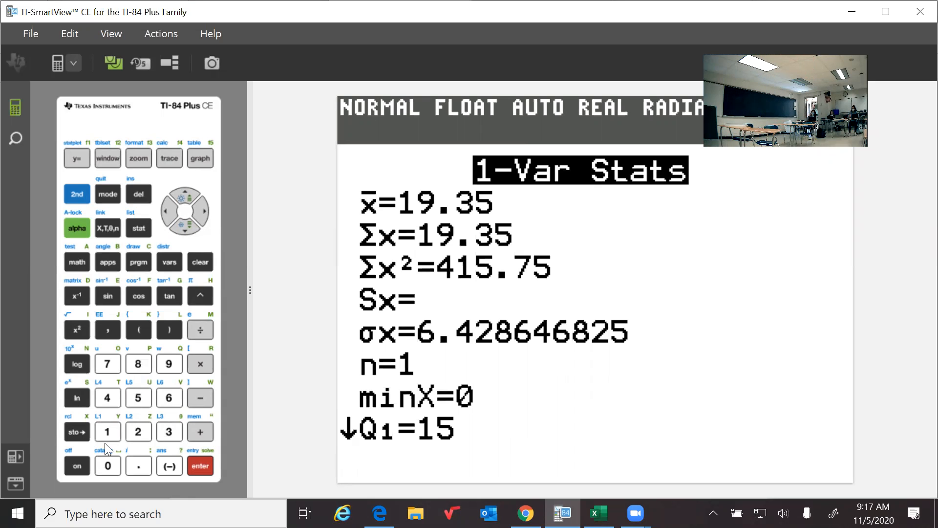
# Open the list editor and begin a formula for the whole list L3 with an opening parenthesis followed by L1.
pyautogui.click(137, 226)
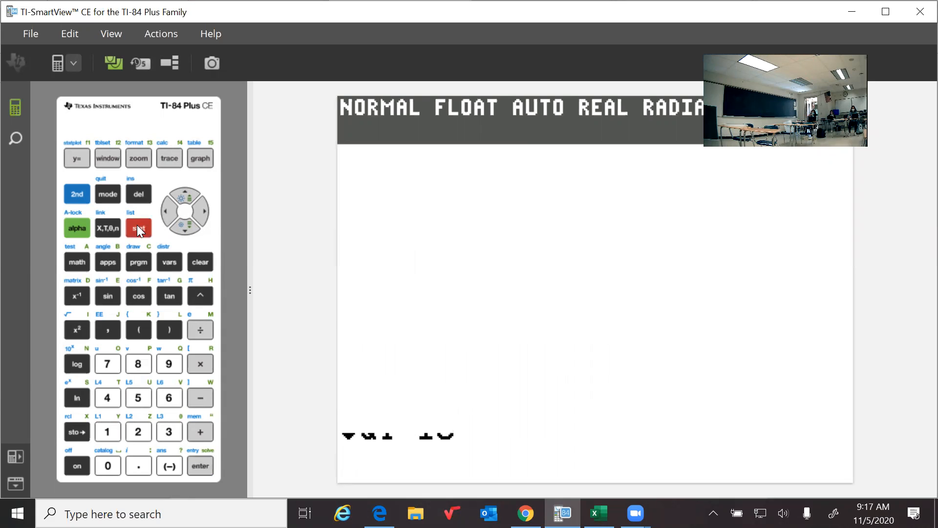
pyautogui.click(107, 431)
pyautogui.click(200, 211)
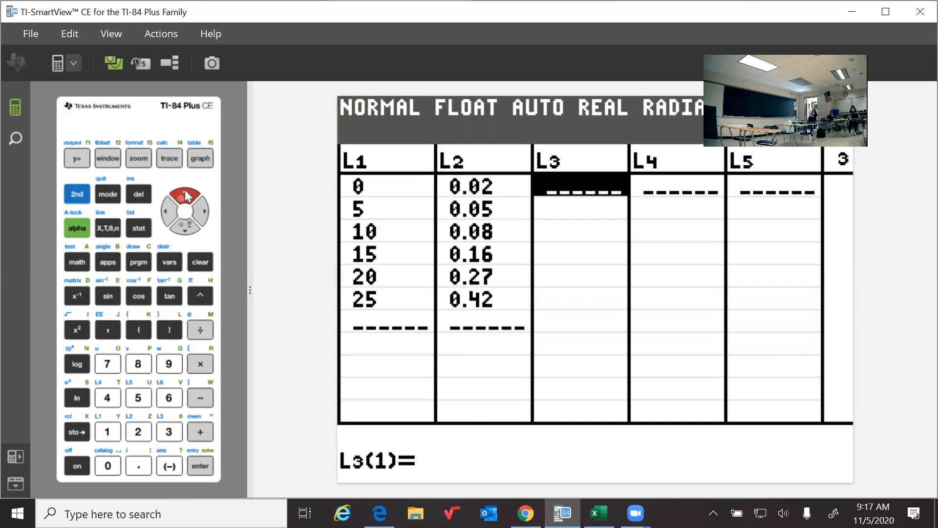
pyautogui.click(185, 190)
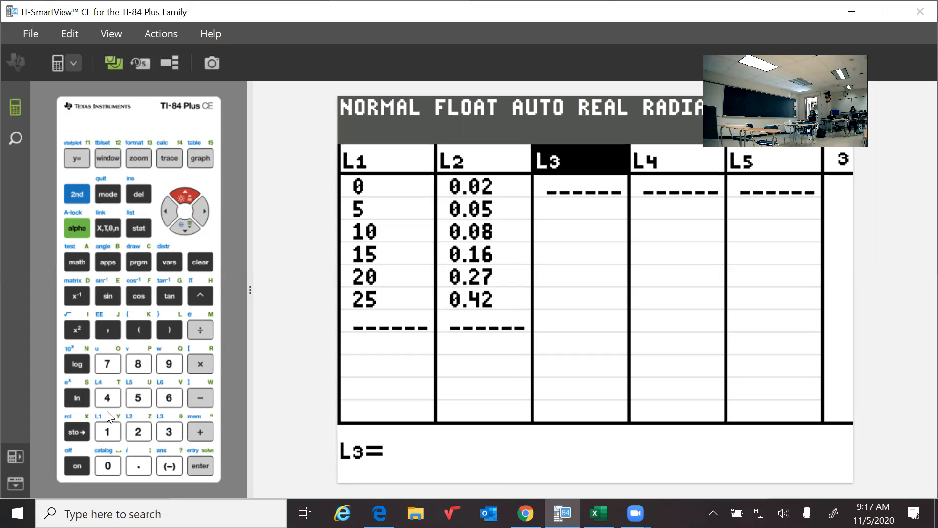
pyautogui.click(78, 194)
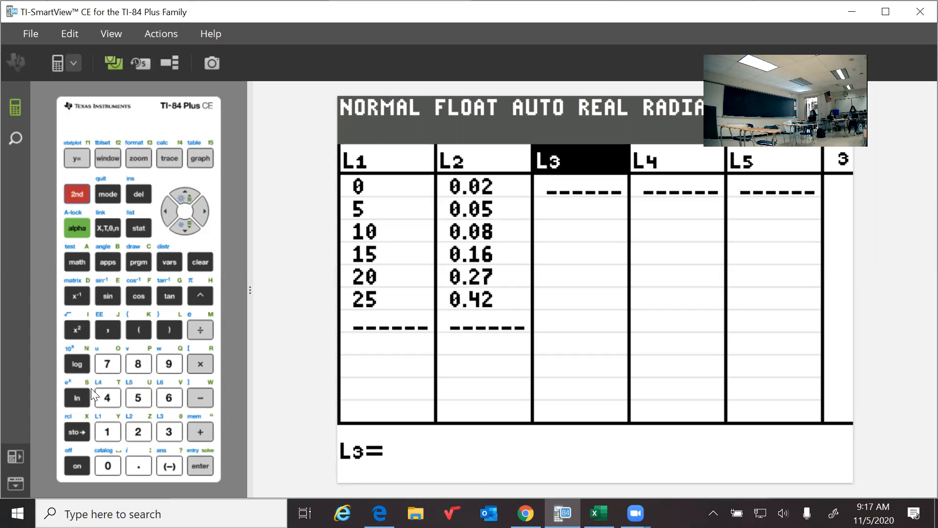
pyautogui.click(100, 428)
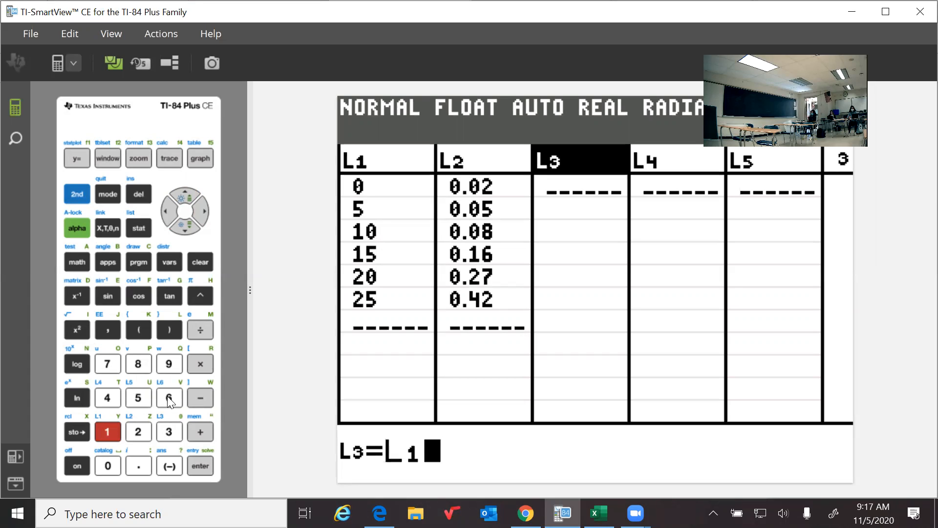
pyautogui.click(166, 210)
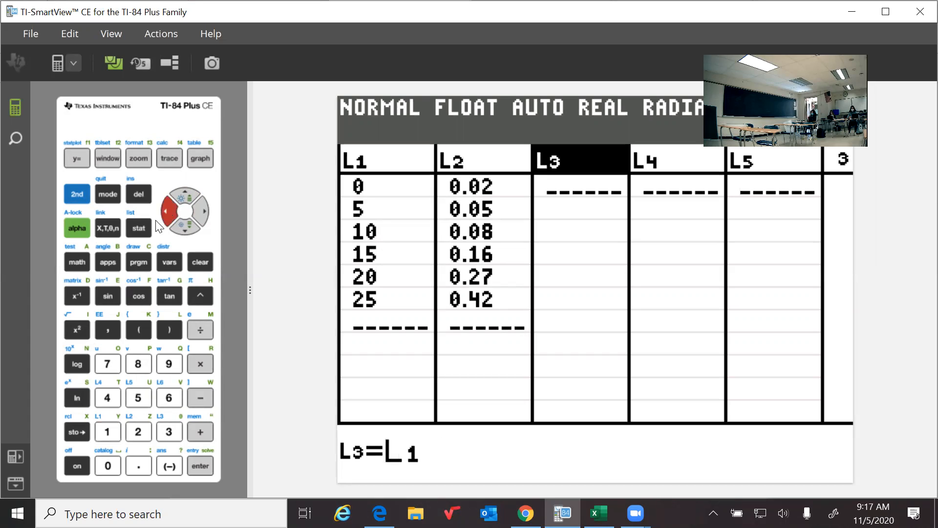
pyautogui.click(77, 194)
pyautogui.click(139, 194)
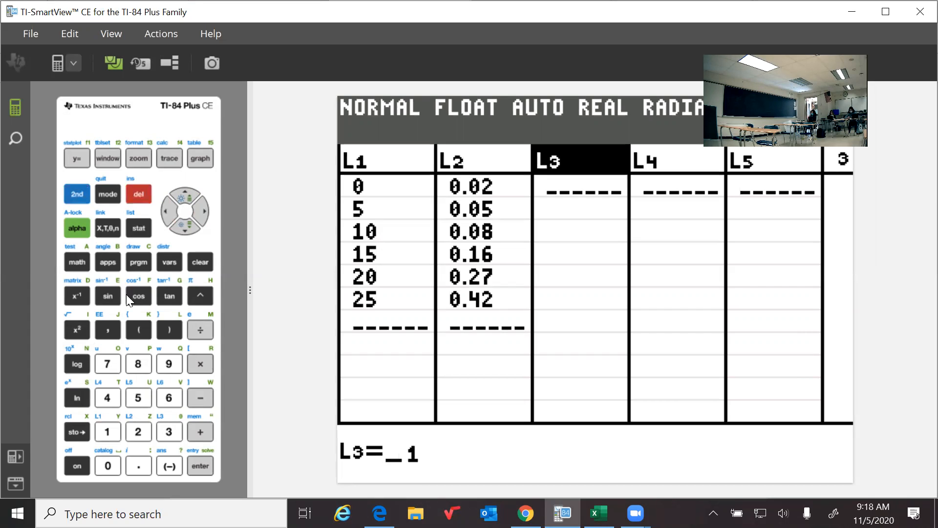
pyautogui.click(134, 330)
pyautogui.click(202, 211)
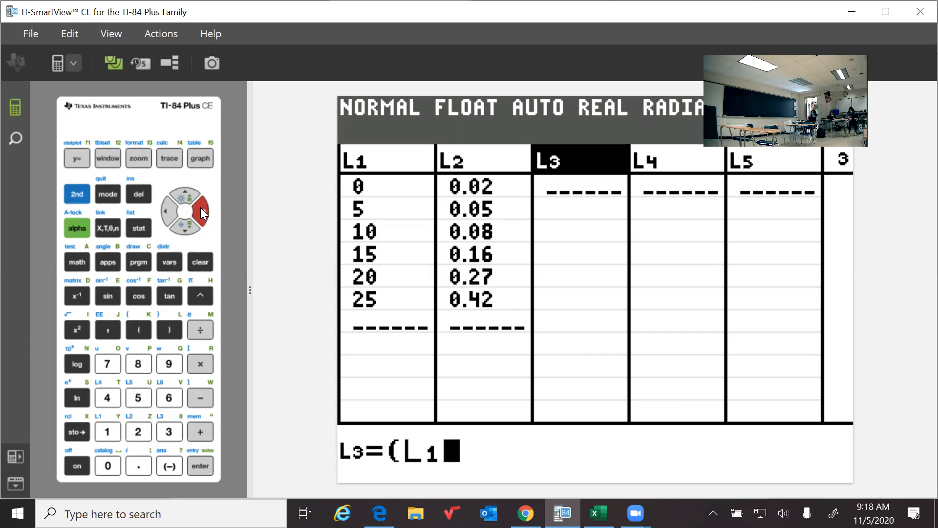
# Complete the L3 formula as (L1-19.35)² and fill the list with it.
pyautogui.click(196, 395)
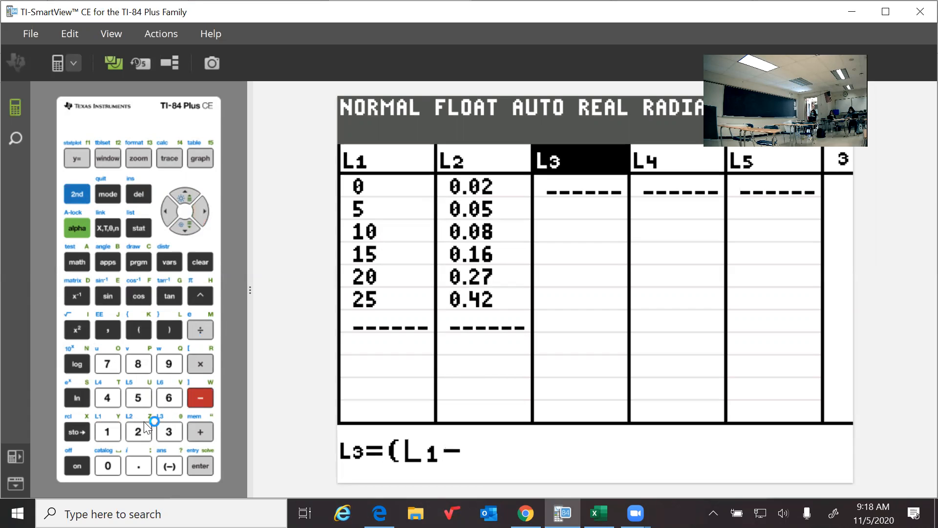
pyautogui.click(108, 434)
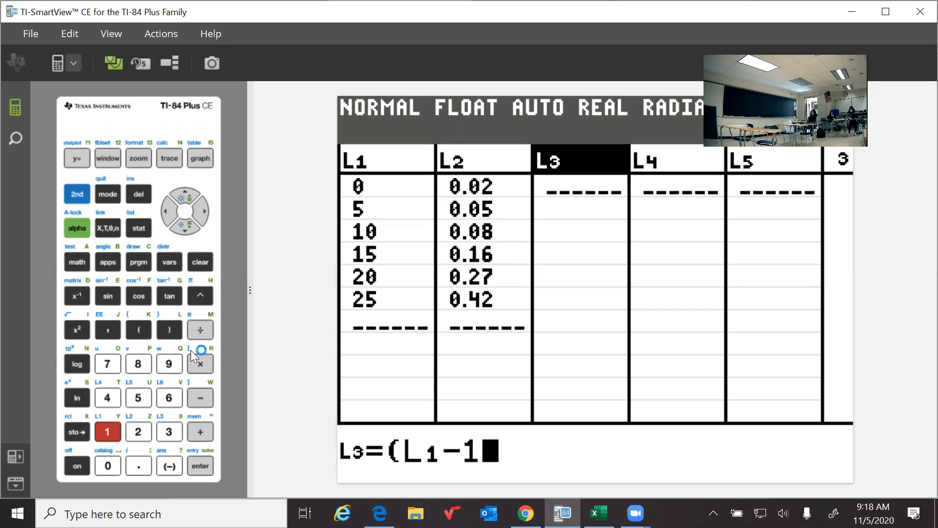
pyautogui.click(169, 364)
pyautogui.click(139, 465)
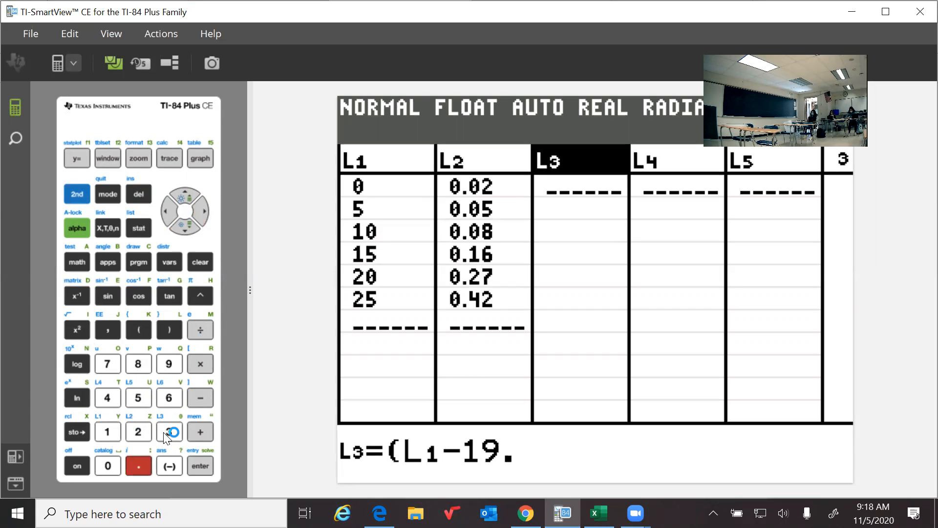
pyautogui.click(165, 431)
pyautogui.click(138, 397)
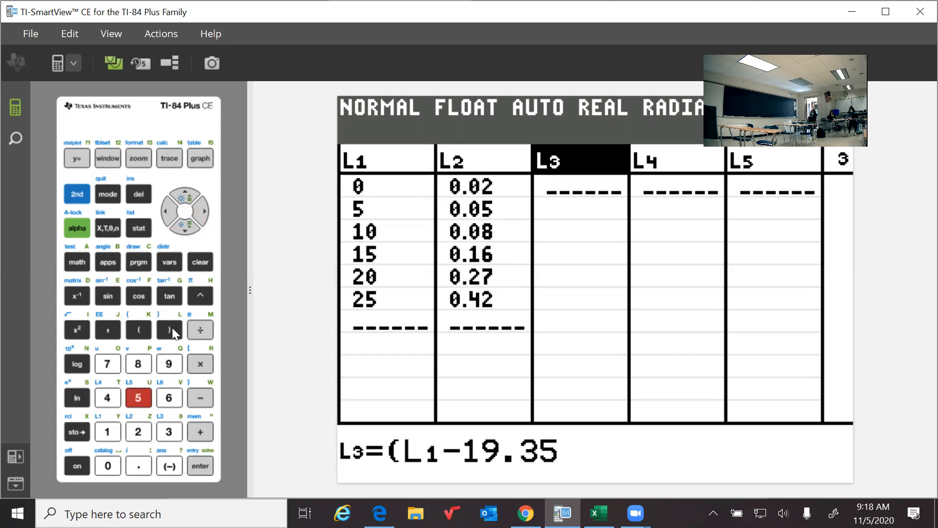
pyautogui.click(178, 321)
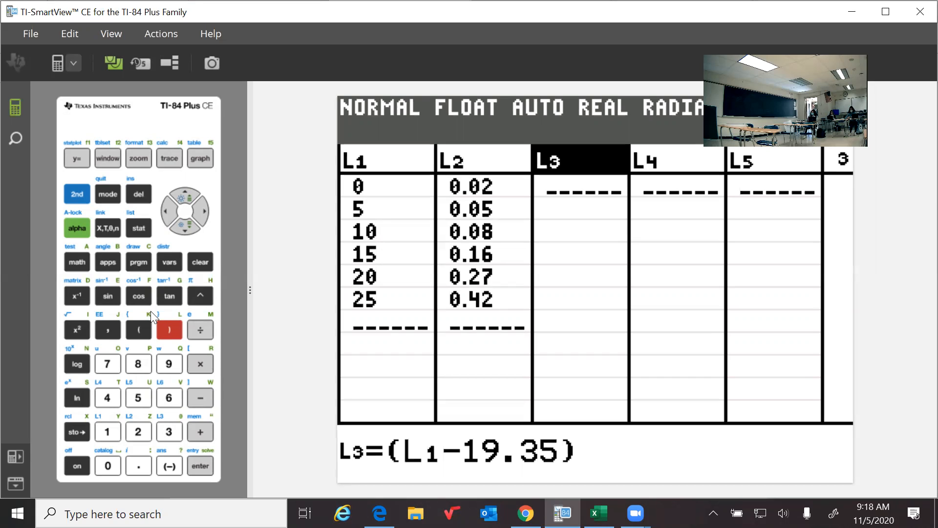
pyautogui.click(71, 327)
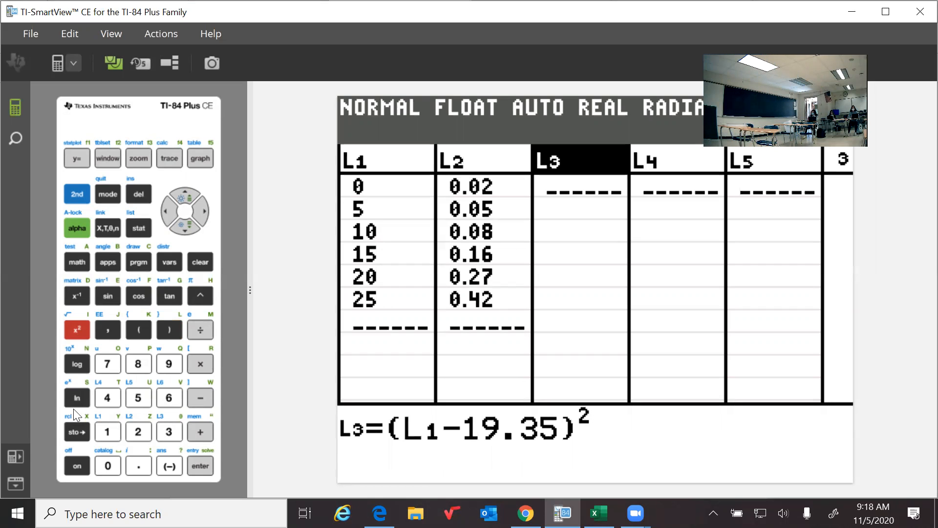
pyautogui.click(191, 462)
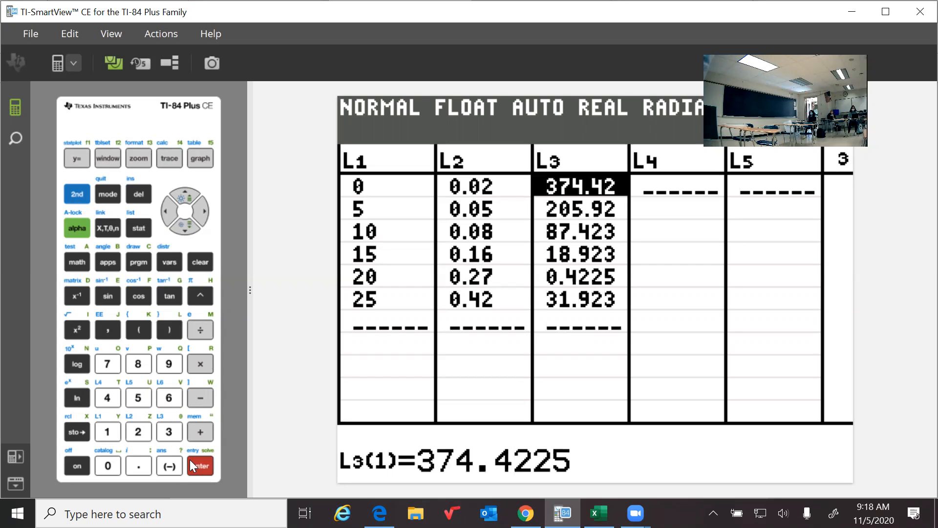
# Fill list L4 with the formula L3*L2.
pyautogui.click(198, 207)
pyautogui.click(182, 197)
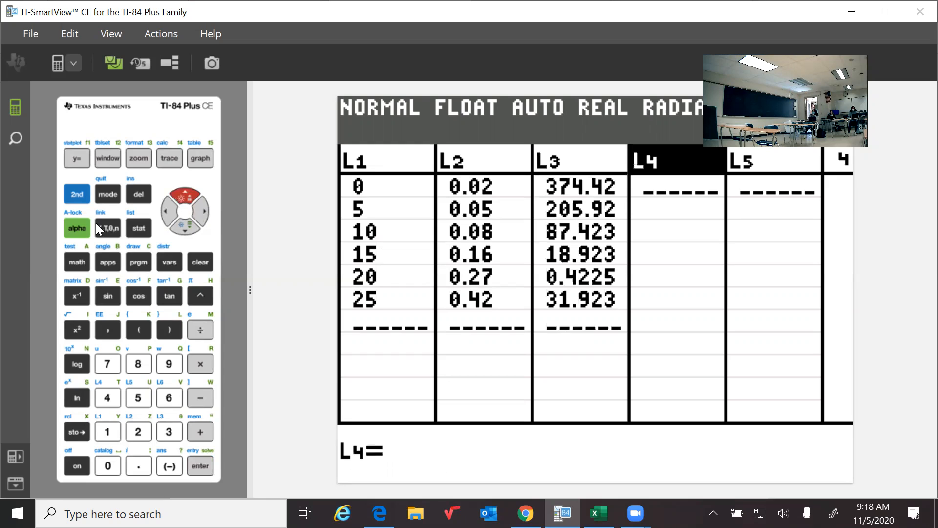
pyautogui.click(77, 191)
pyautogui.click(163, 430)
pyautogui.click(201, 362)
pyautogui.click(72, 191)
pyautogui.click(136, 430)
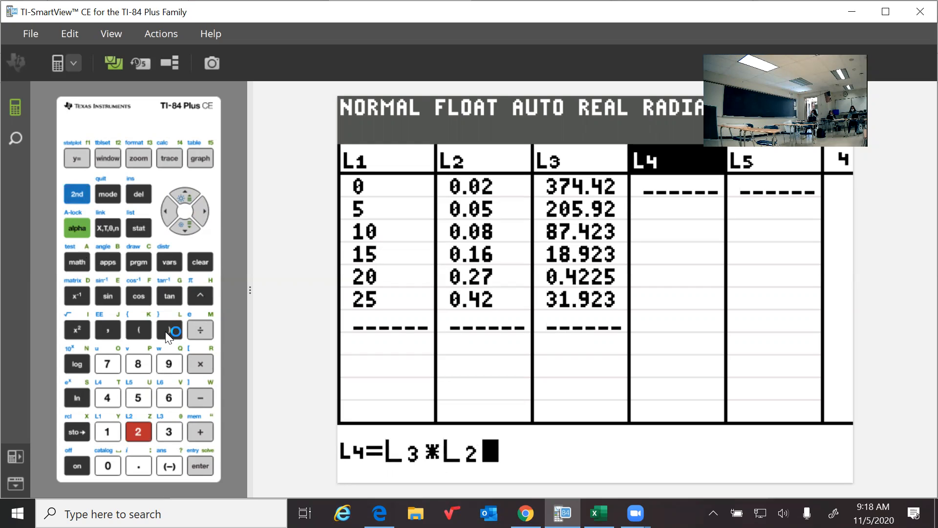
pyautogui.click(198, 467)
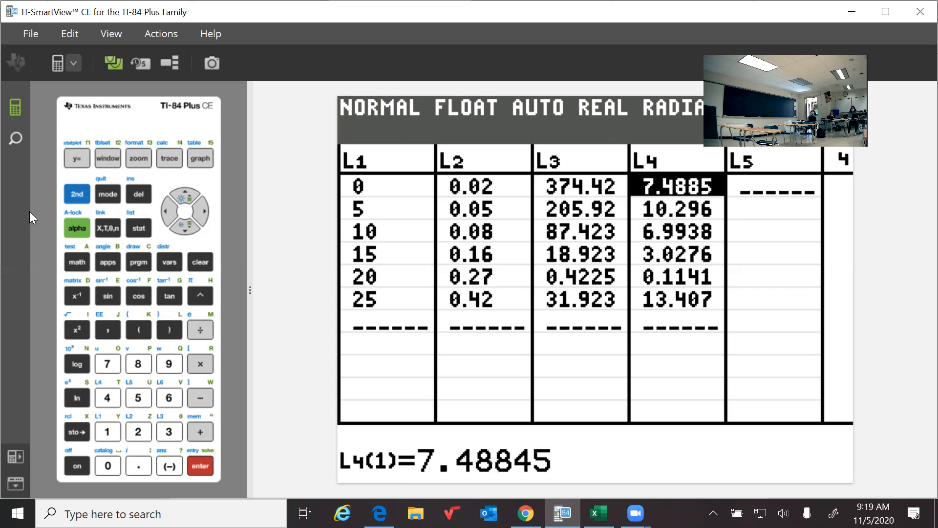
# Return to the home screen and calculate the sum of list L4.
pyautogui.click(102, 194)
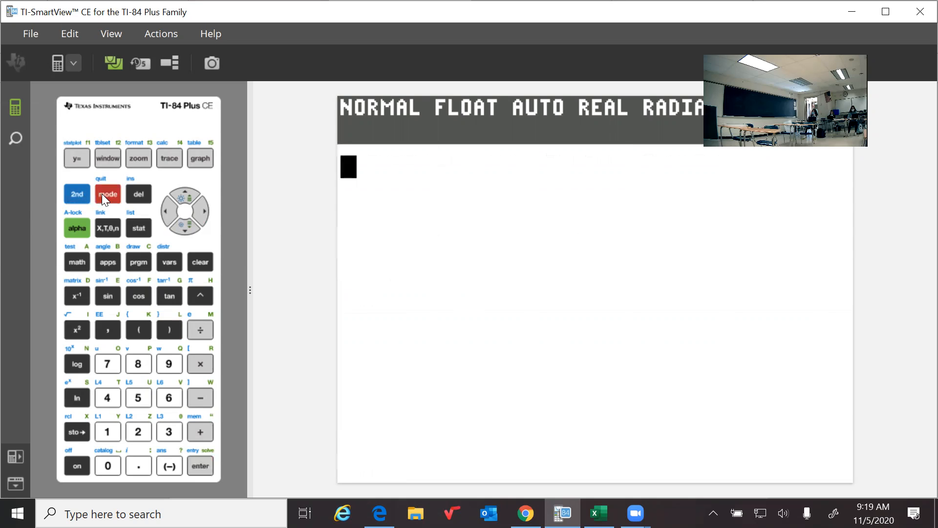
pyautogui.click(78, 195)
pyautogui.click(126, 229)
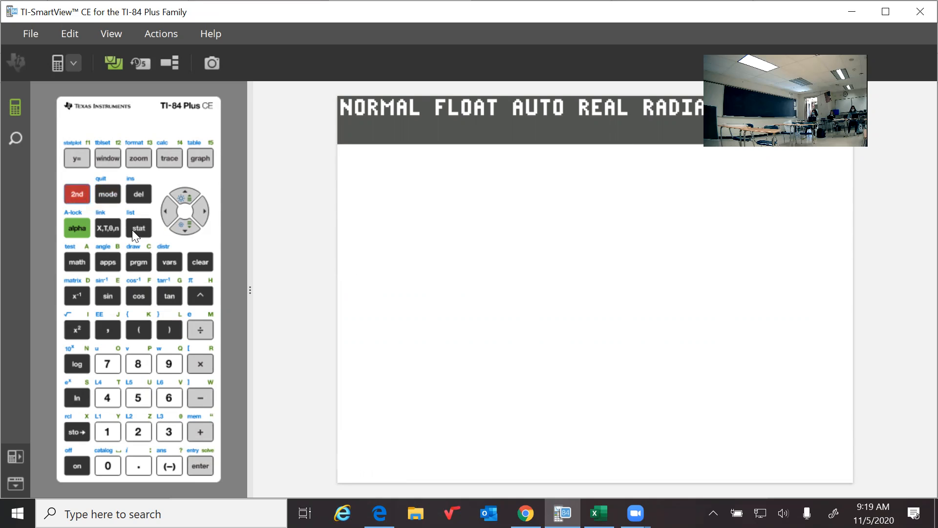
pyautogui.click(167, 214)
pyautogui.click(145, 398)
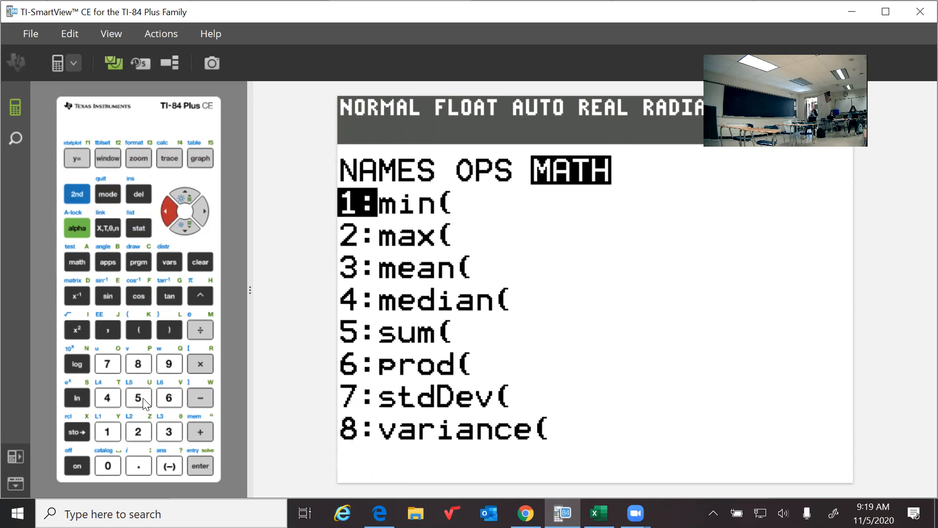
pyautogui.click(81, 191)
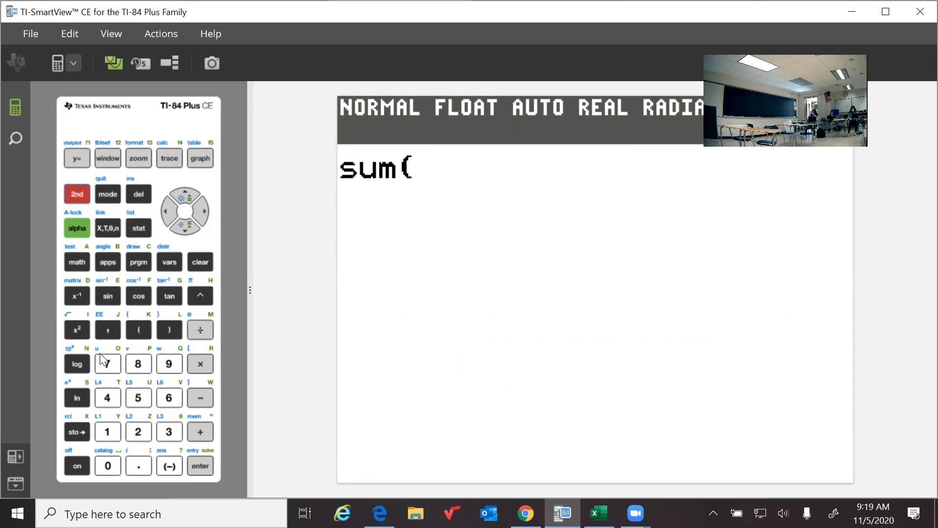
pyautogui.click(108, 397)
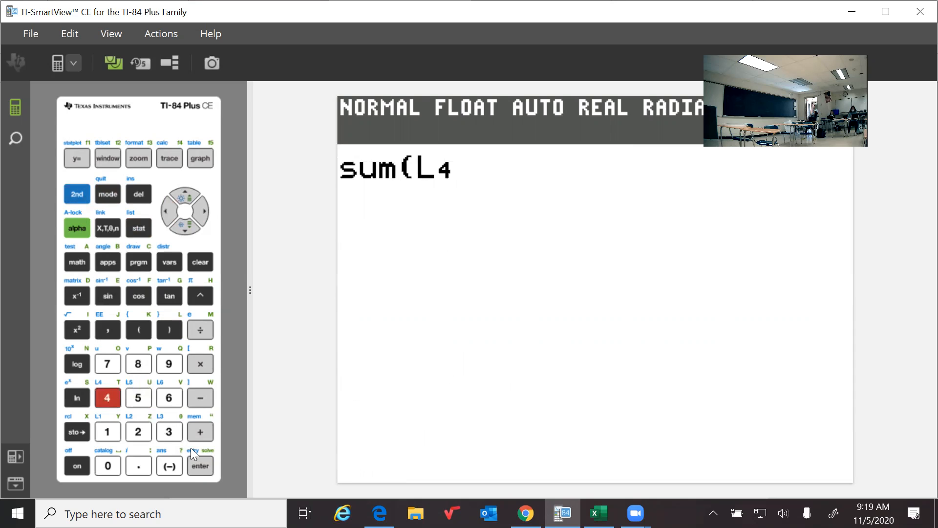
pyautogui.click(198, 465)
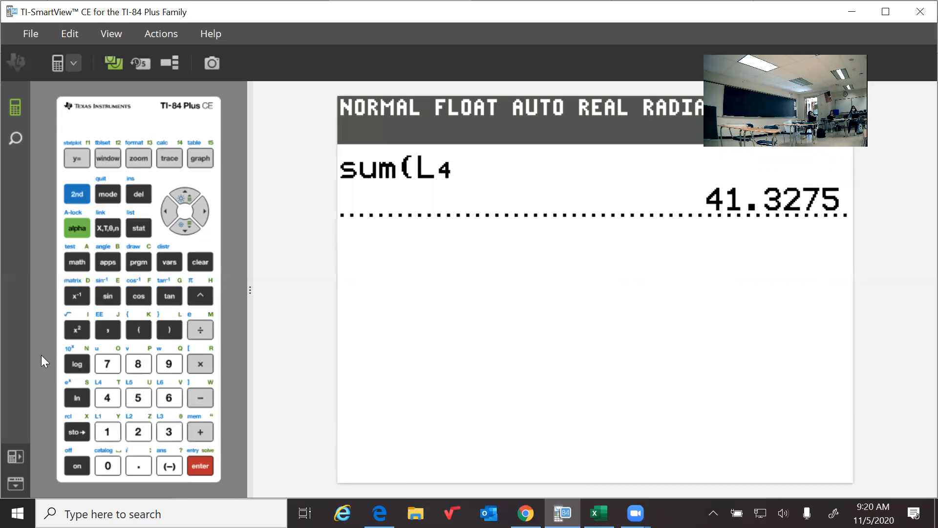
# Calculate the square root of the previous answer.
pyautogui.click(77, 193)
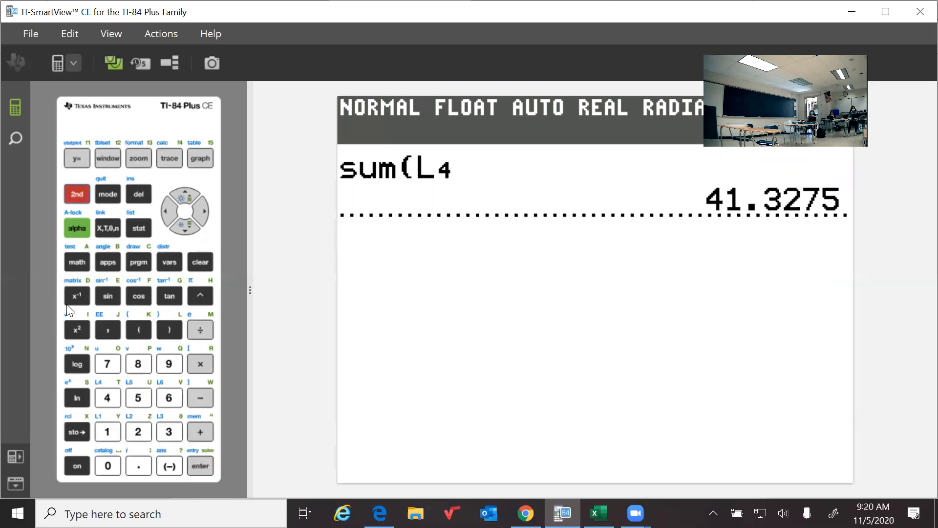
pyautogui.click(70, 329)
pyautogui.click(76, 194)
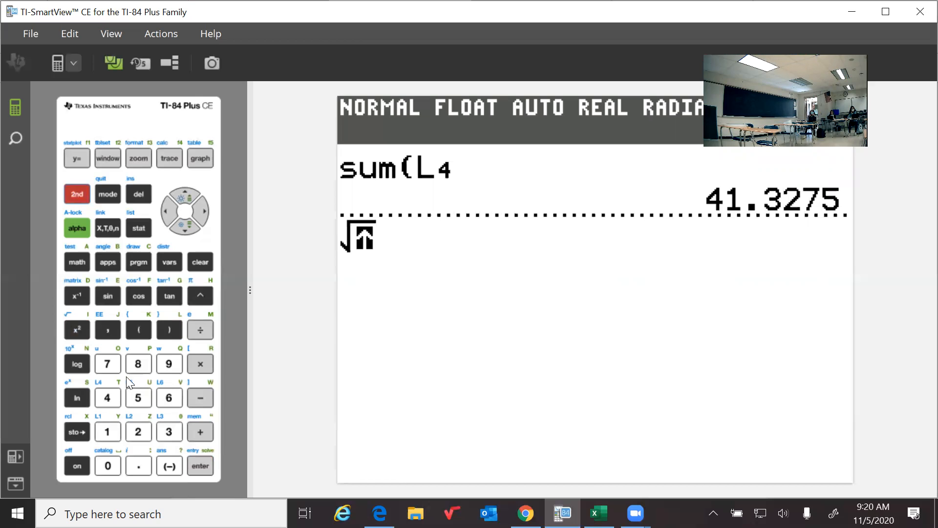
pyautogui.click(166, 467)
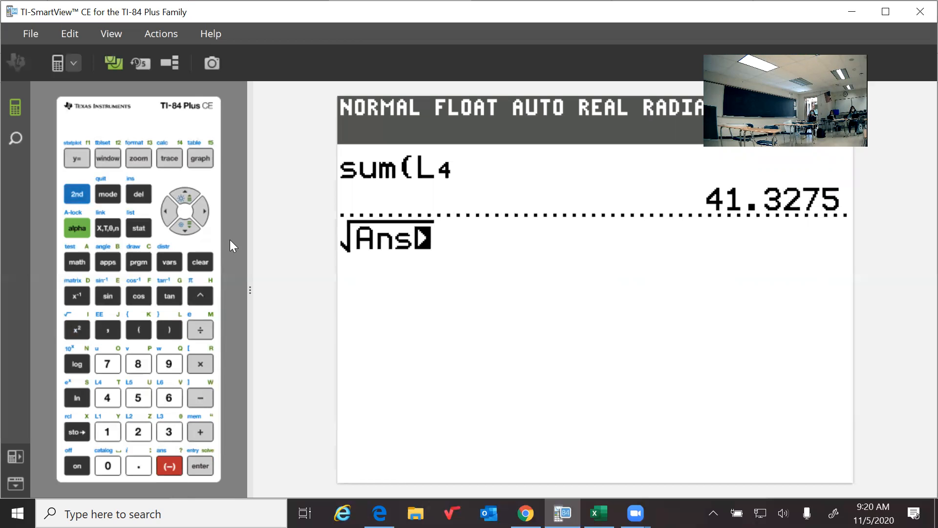
pyautogui.click(203, 211)
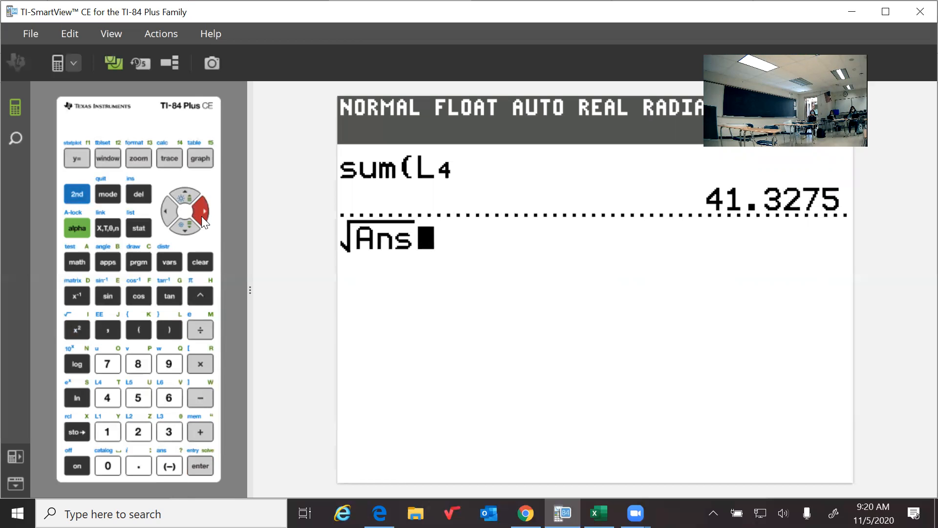
pyautogui.click(197, 464)
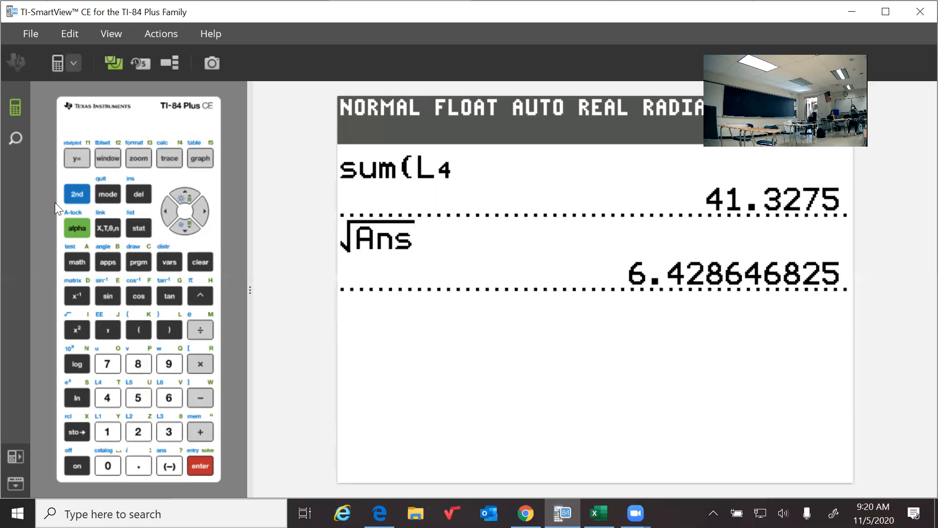
# Recall the stored statistics variable σx on the home screen and evaluate it beneath the square root calculation.
pyautogui.click(75, 195)
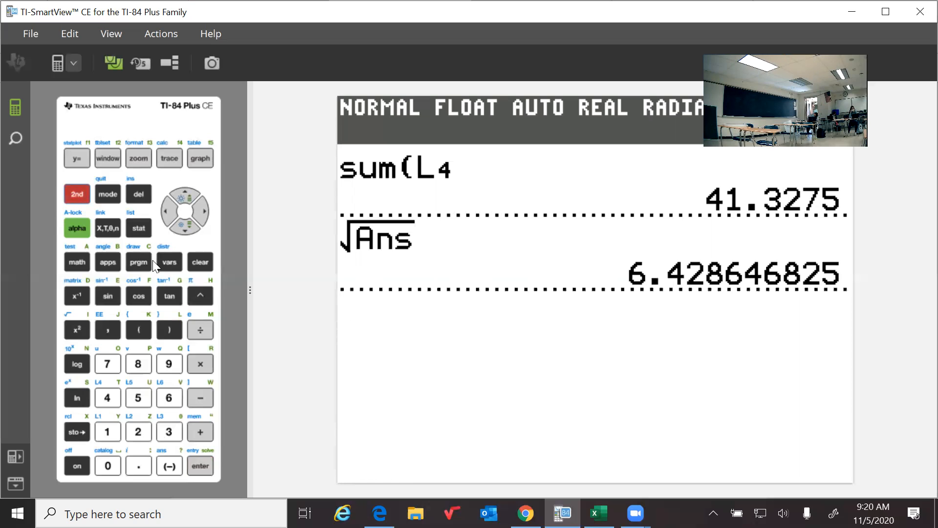
pyautogui.click(170, 266)
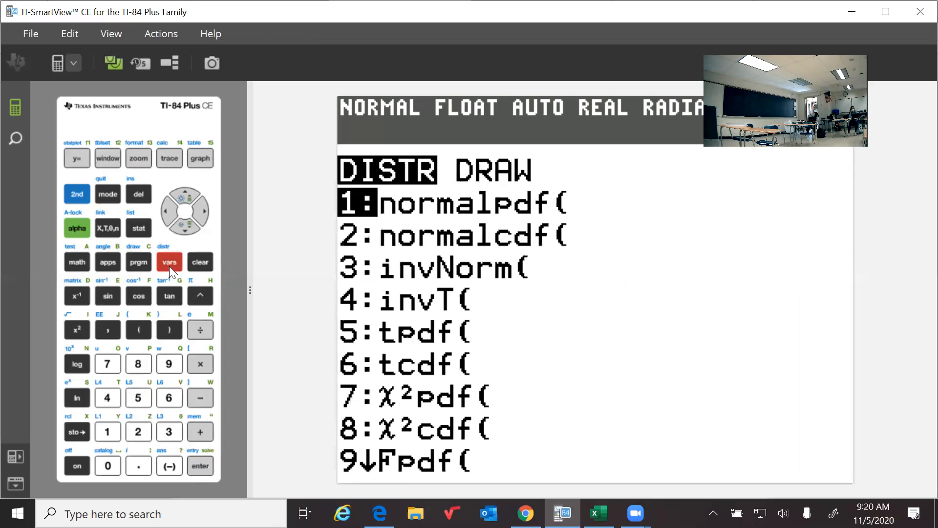
pyautogui.click(168, 264)
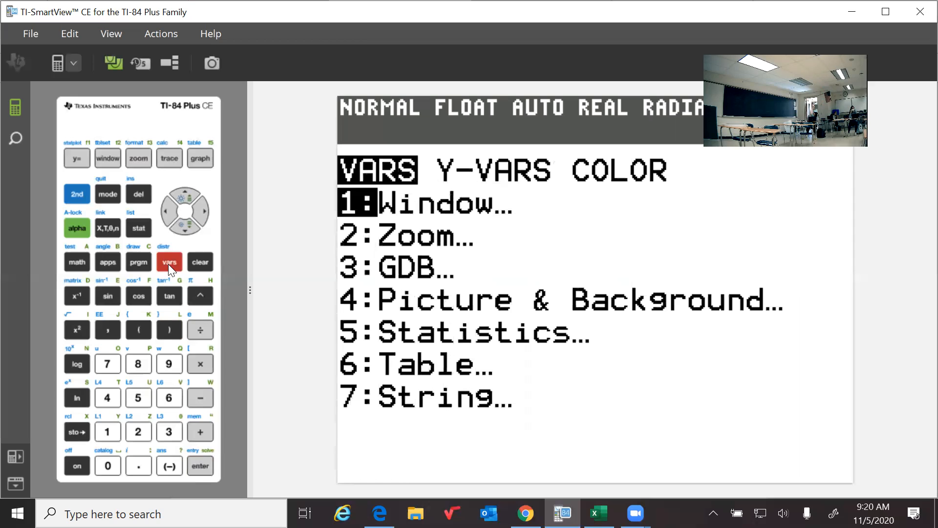
pyautogui.click(137, 399)
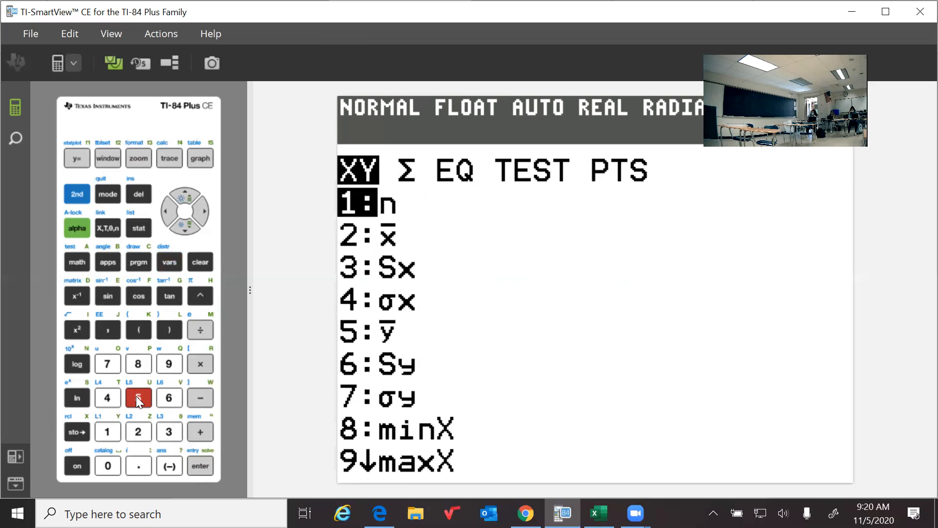
pyautogui.click(104, 399)
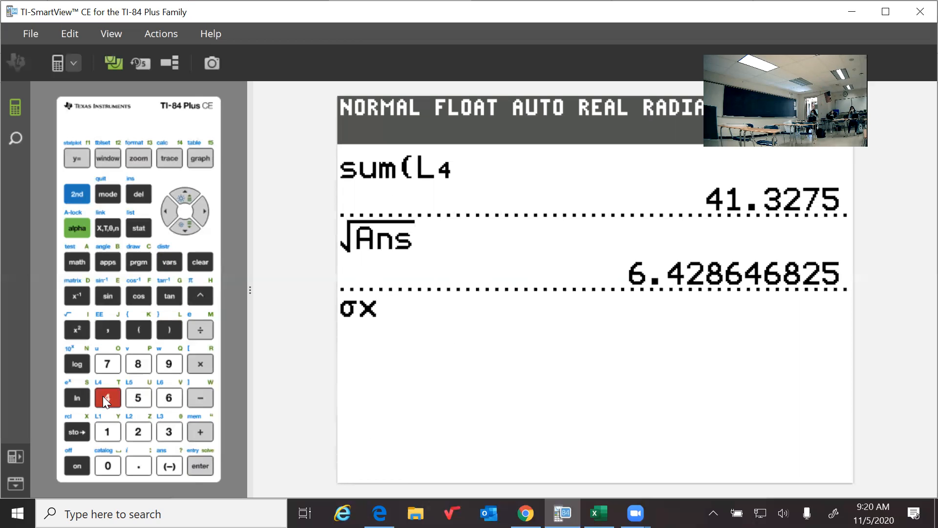
pyautogui.click(194, 464)
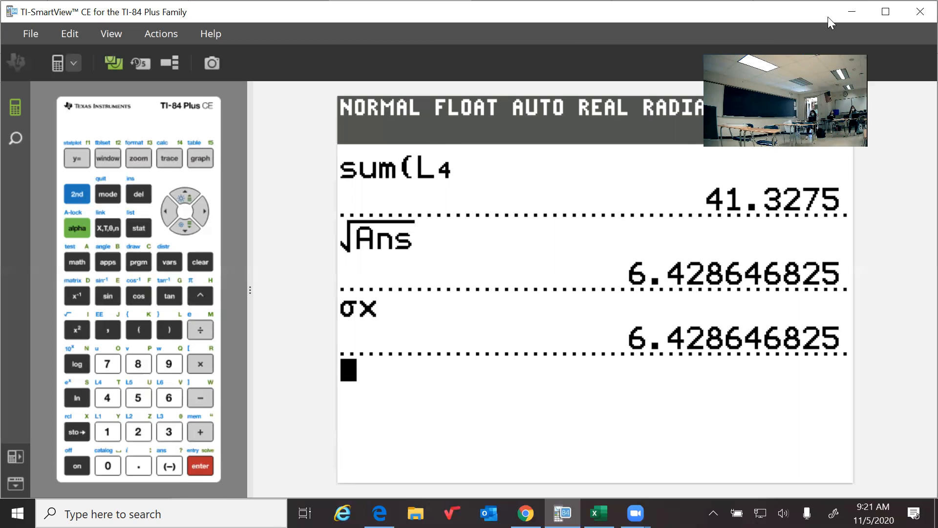
# Switch to the 6.1 Lesson beta 2020 PDF in Edge and view the exercise 25 solution on page 2.
pyautogui.click(849, 12)
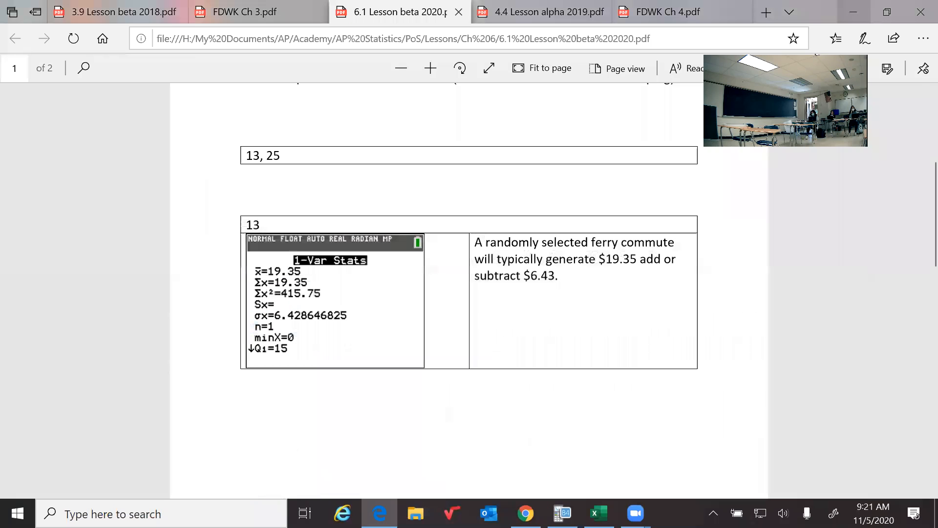
pyautogui.scroll(-4, 919, 297)
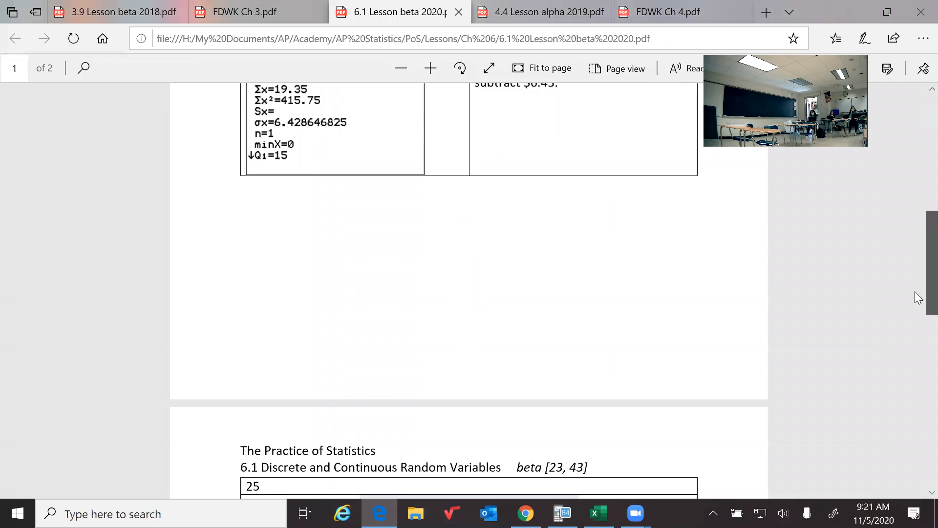
pyautogui.scroll(-7, 919, 297)
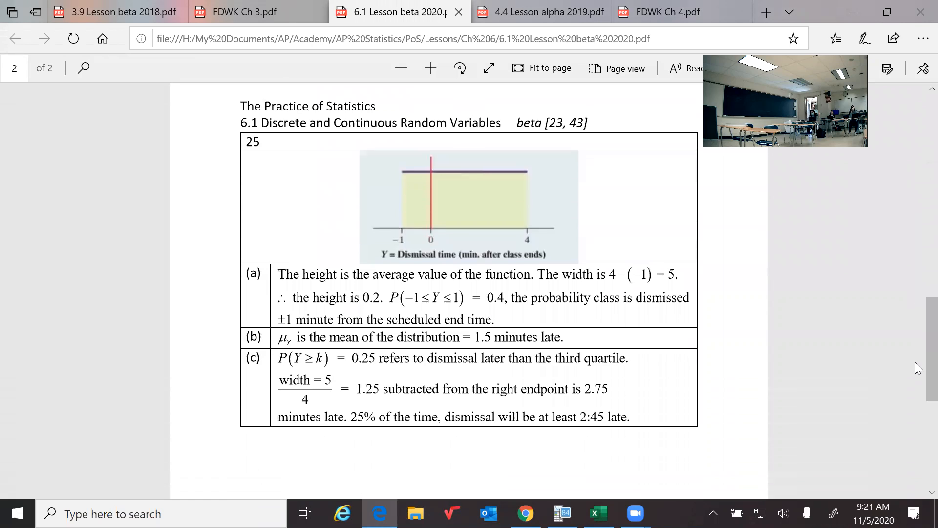